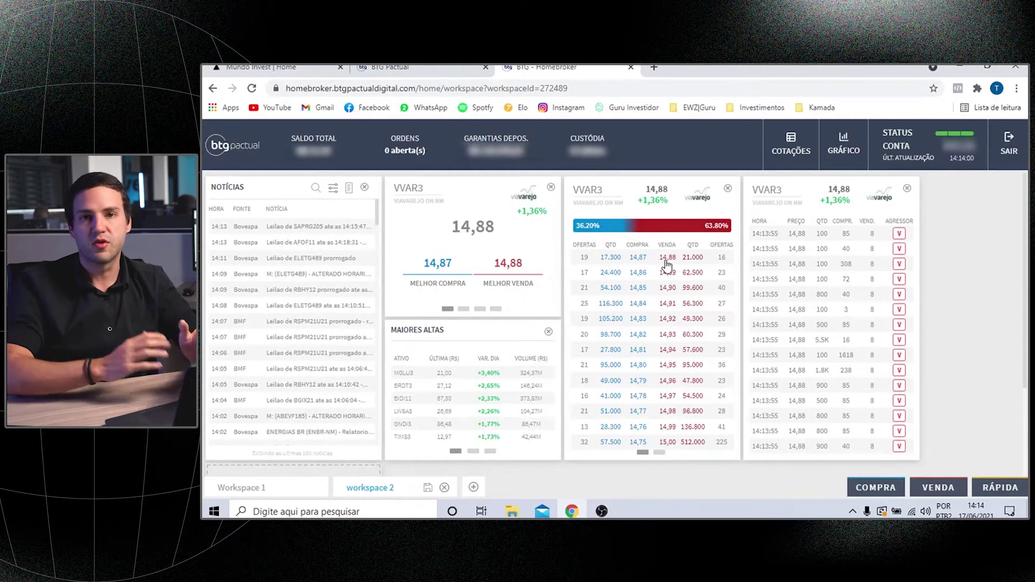
# Step: Show the VVAR3 order book broken down by broker and look up which brokers the codes stand for
pyautogui.click(660, 453)
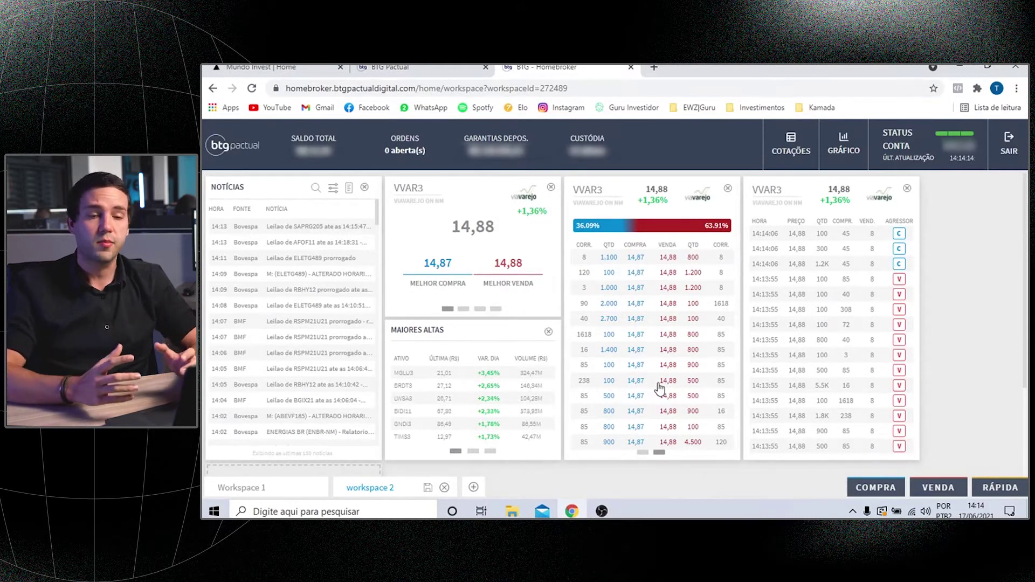
pyautogui.moveTo(591, 262)
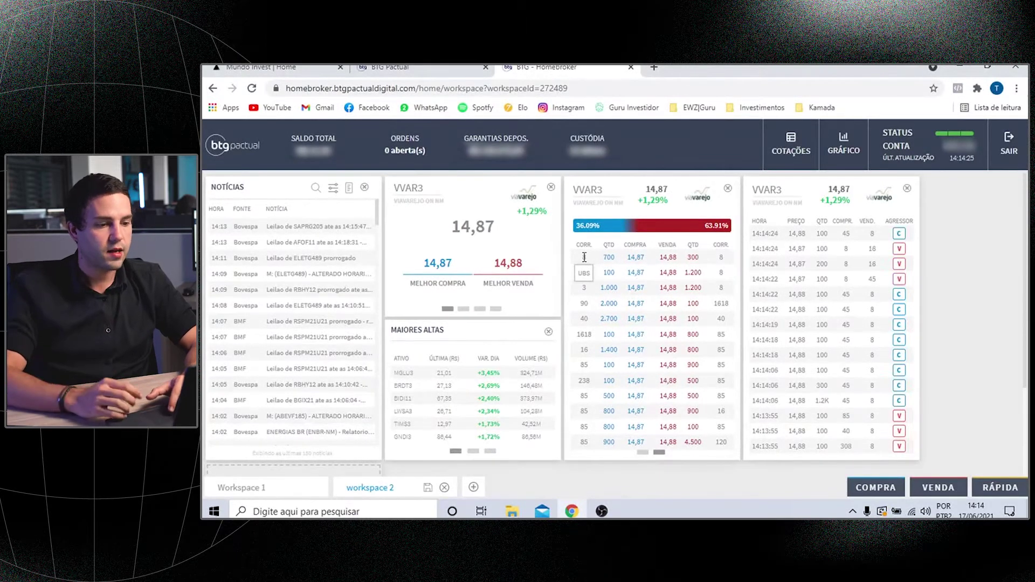
pyautogui.moveTo(597, 330)
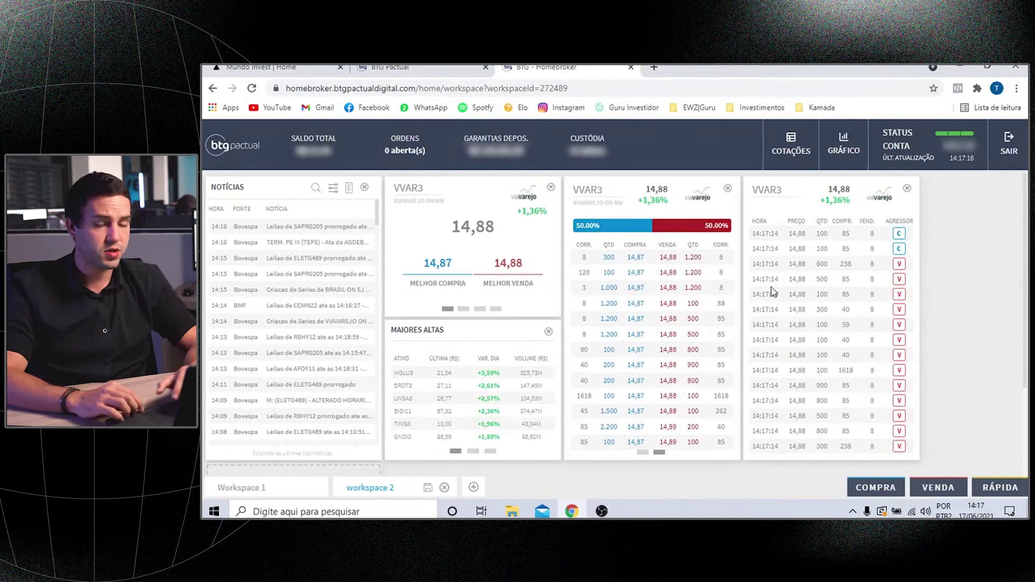
# Step: Switch the executed-trades widget to the asset ATOM3
pyautogui.click(770, 189)
pyautogui.write('AT')
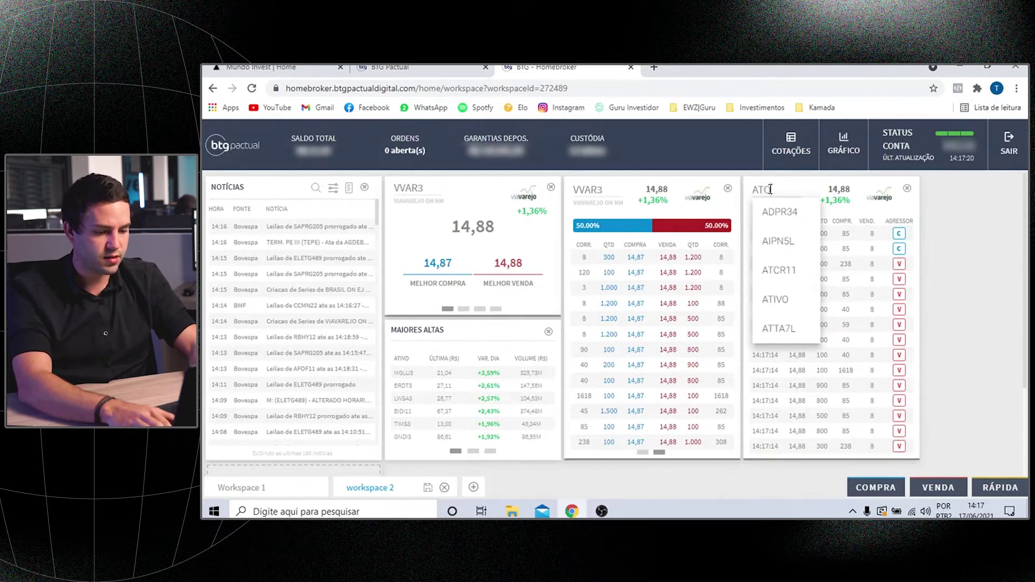
pyautogui.write('OM3')
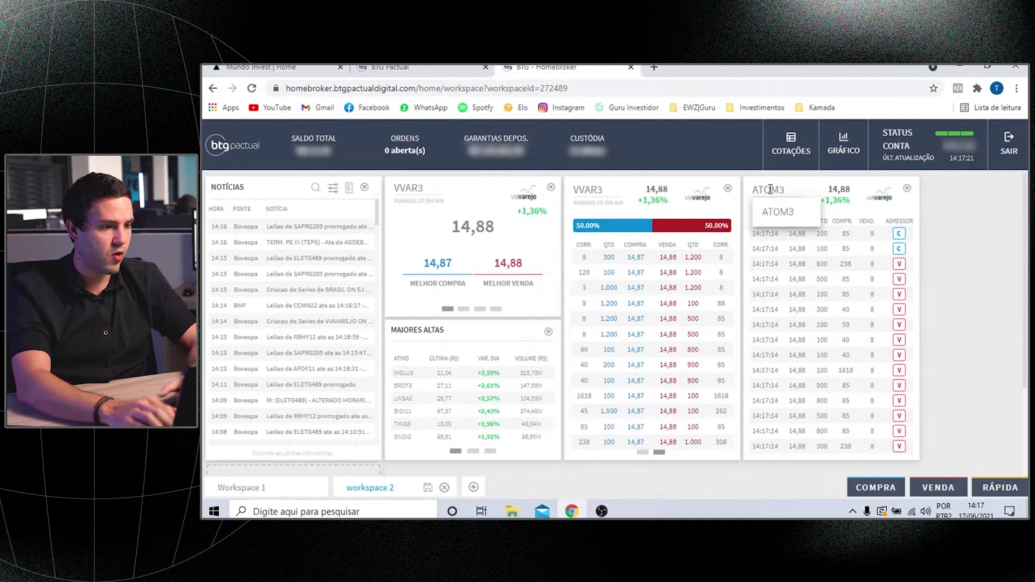
pyautogui.click(784, 216)
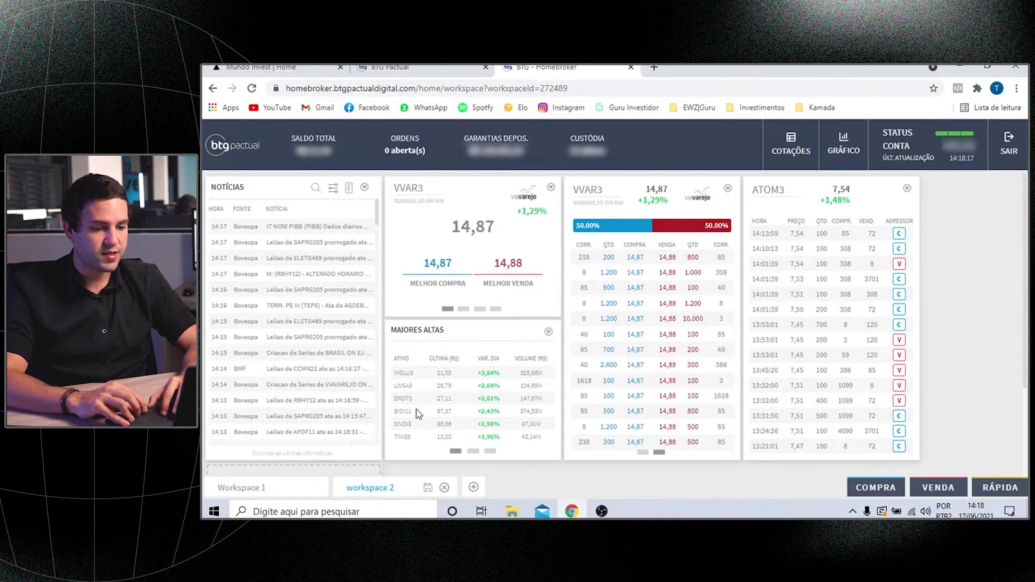
# Step: View the day's biggest losers and the highest volumes in the market ranking widget
pyautogui.click(473, 452)
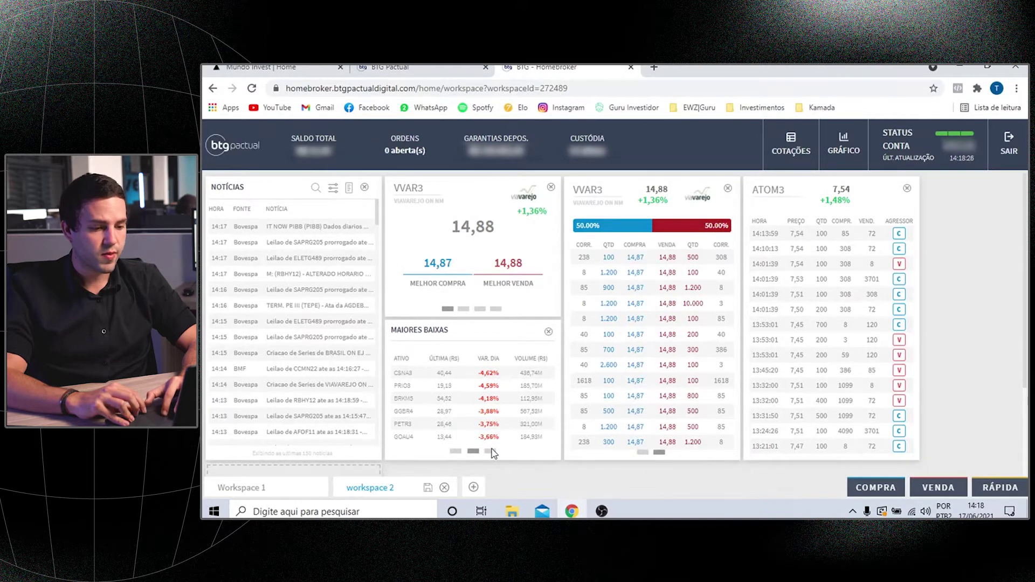
pyautogui.click(489, 452)
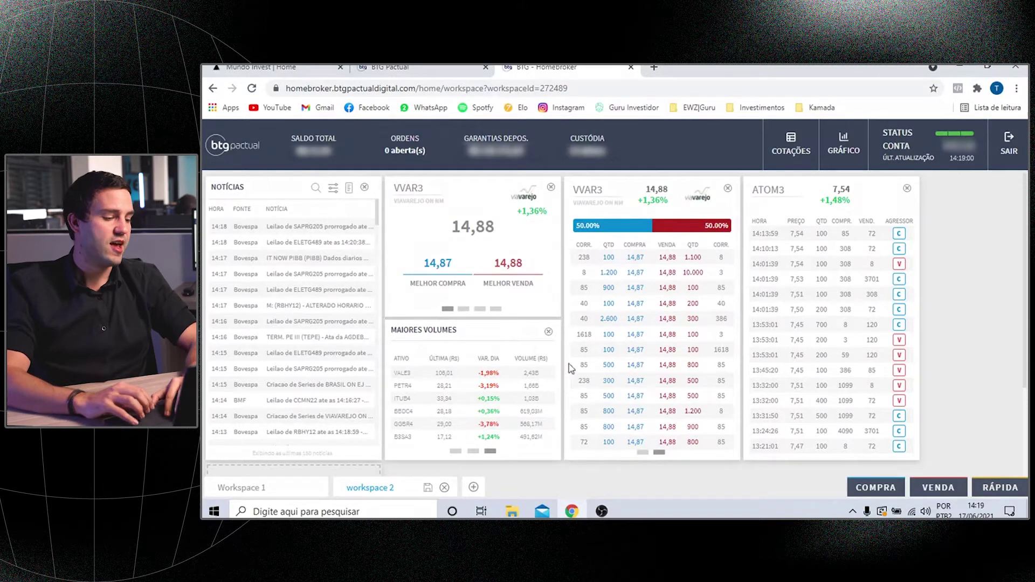
# Step: Start a buy order ticket for the asset VVAR3
pyautogui.click(868, 482)
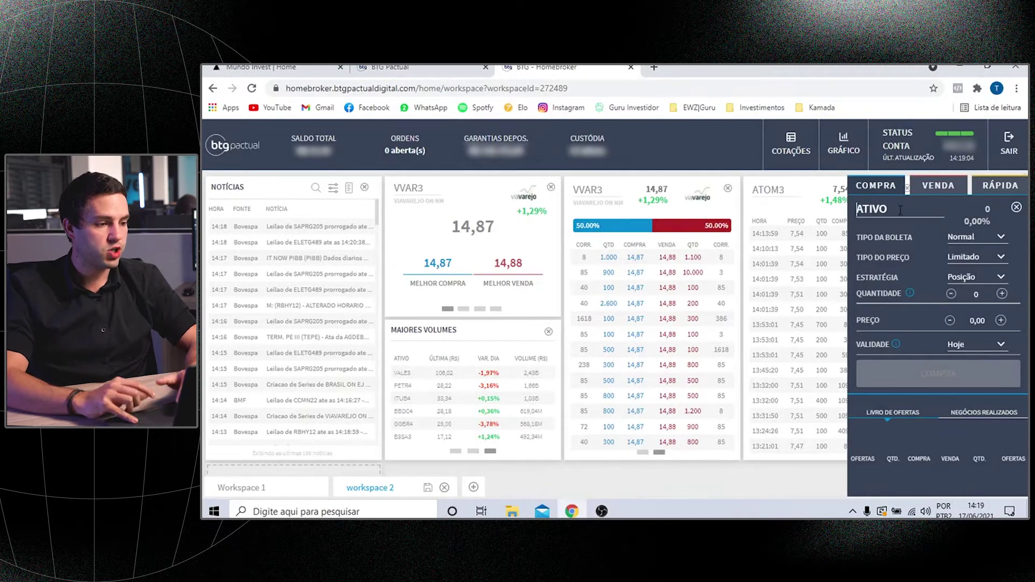
pyautogui.write('VVAR3')
pyautogui.press('Tab')
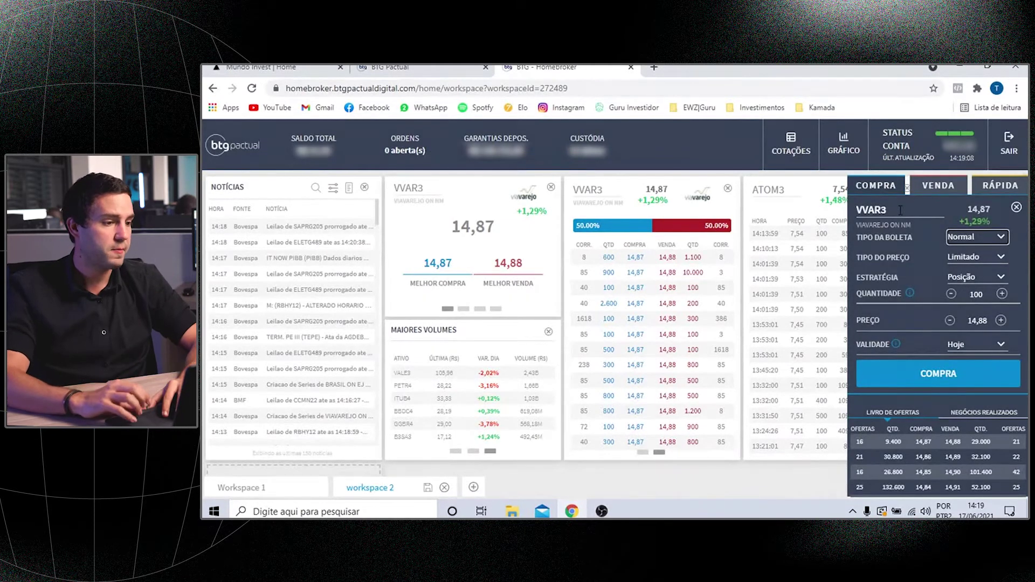
# Step: Review the ticket type and price type options of the buy order, keeping Normal and Limitado
pyautogui.click(973, 235)
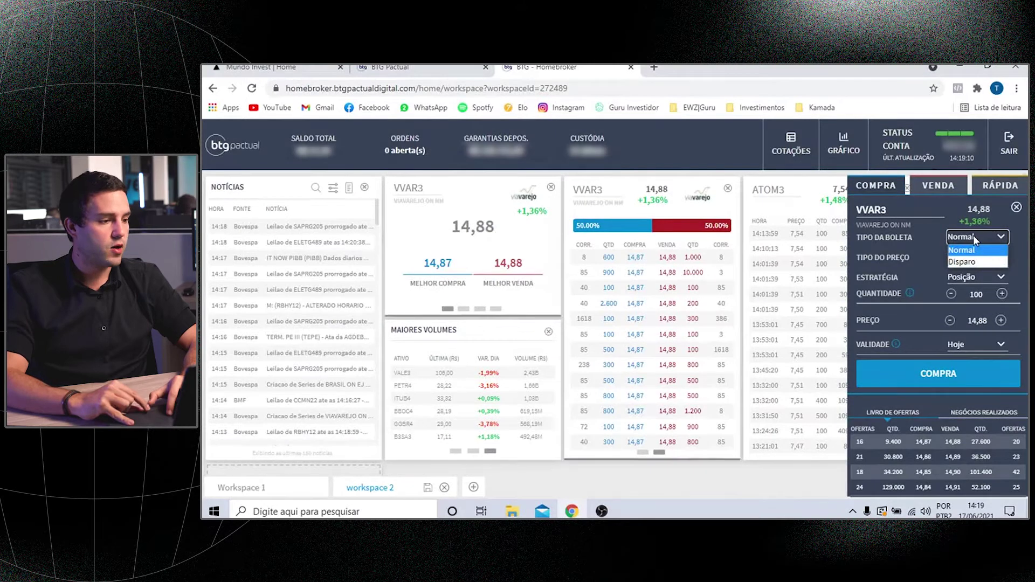
pyautogui.click(973, 236)
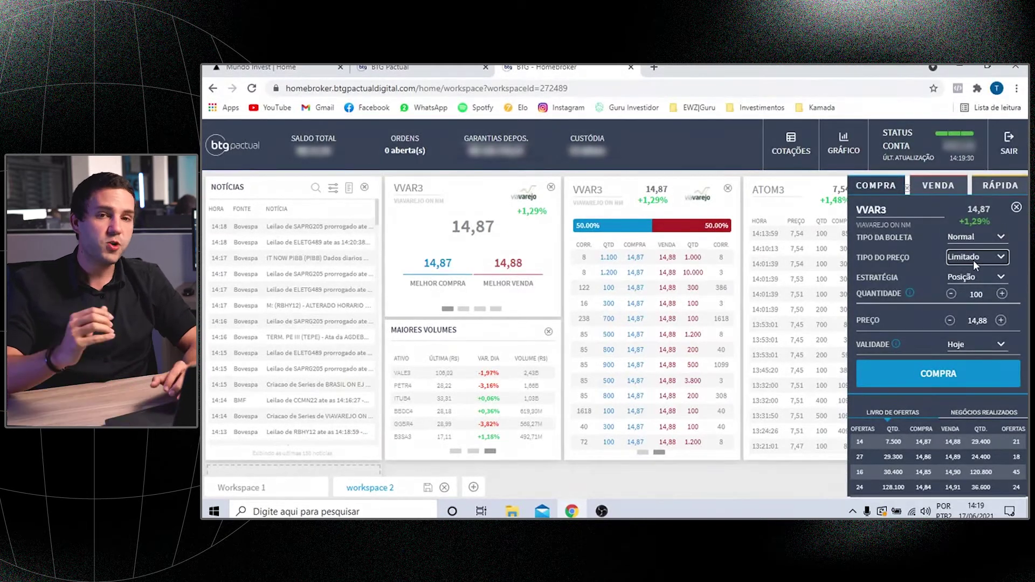
pyautogui.click(973, 260)
pyautogui.click(973, 260)
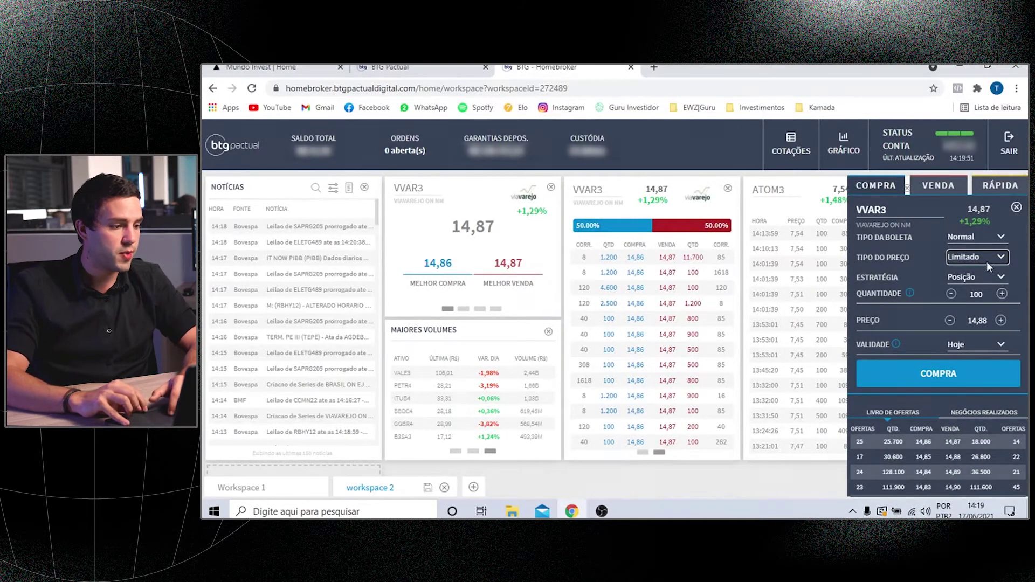
# Step: Lower the buy order's limit price to 14,85 and check the available price type and strategy options
pyautogui.click(951, 321)
pyautogui.click(951, 321)
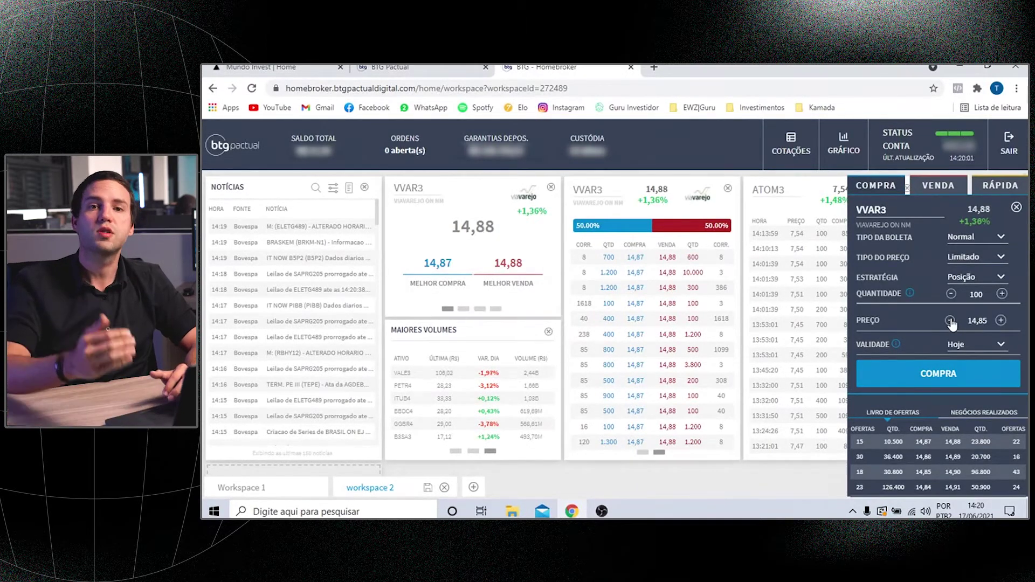
pyautogui.click(989, 258)
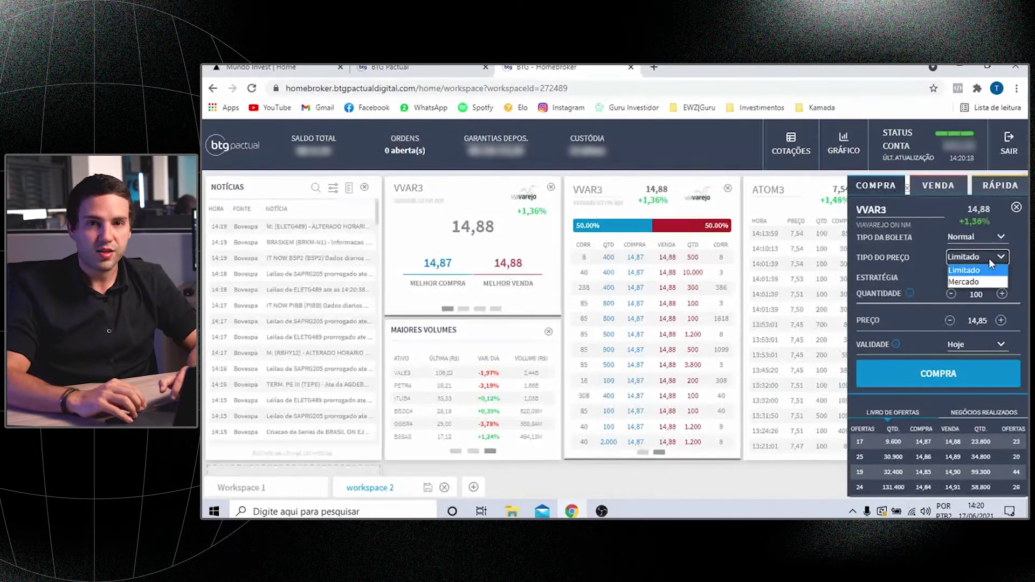
pyautogui.click(989, 258)
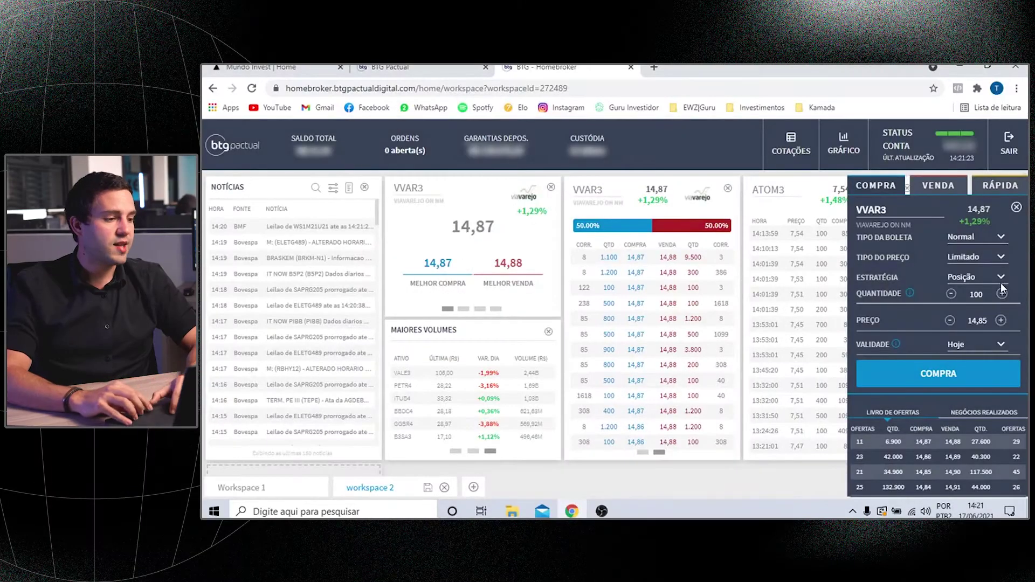
pyautogui.click(1000, 282)
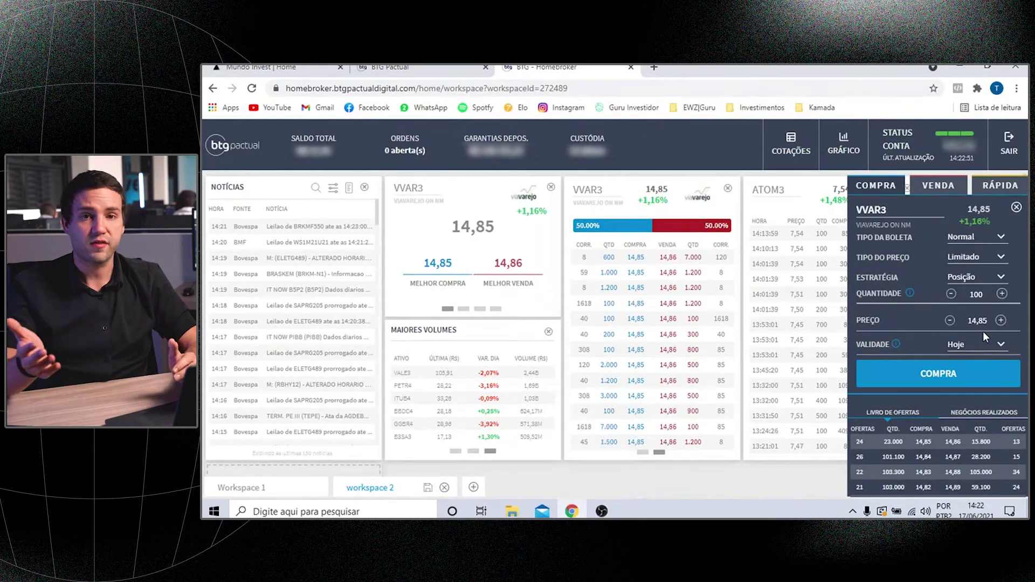
# Step: Try the fractional ticker VVAR3F in the buy order and return the asset to VVAR3
pyautogui.click(926, 215)
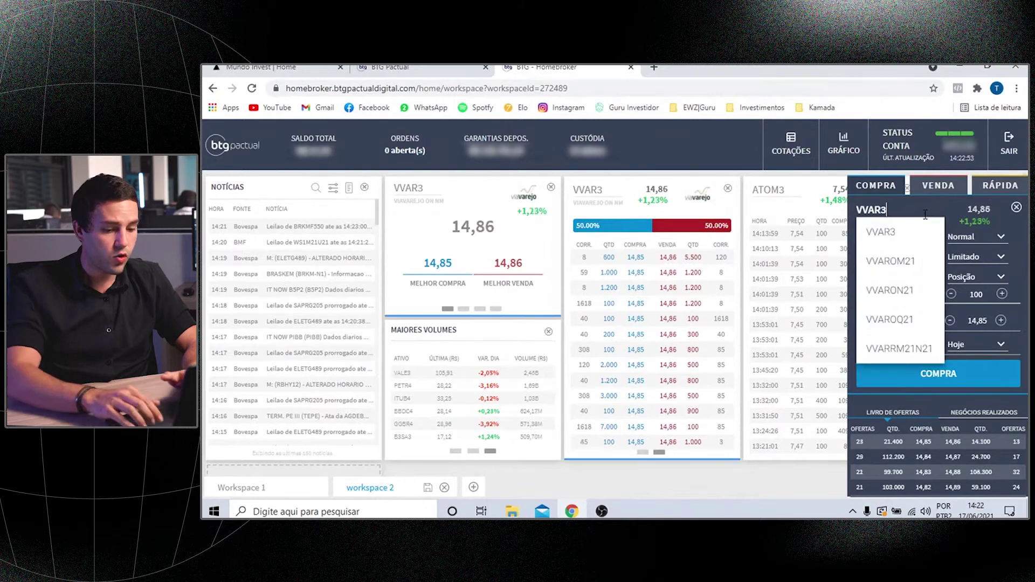
pyautogui.write('F')
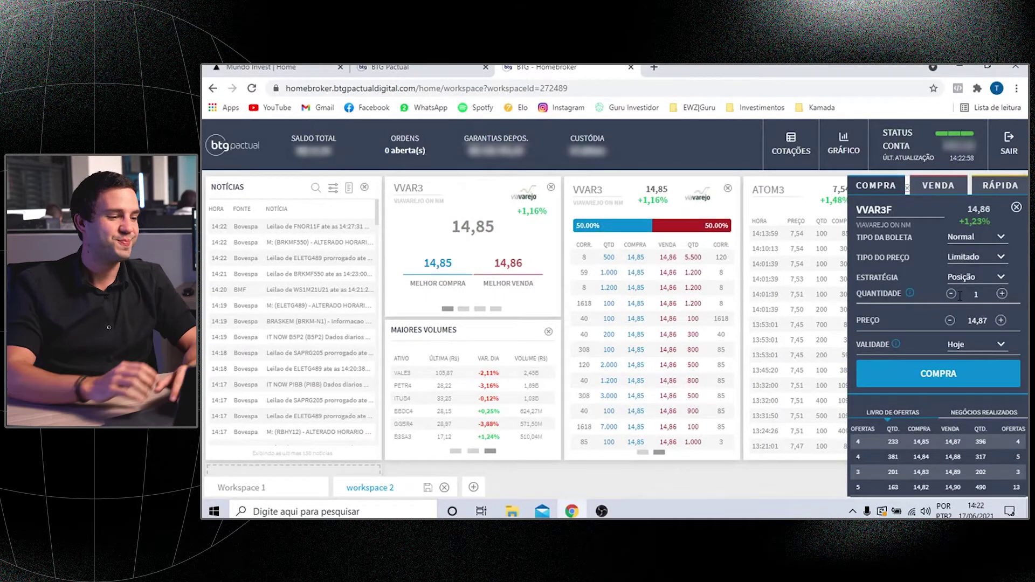
pyautogui.press('BackSpace')
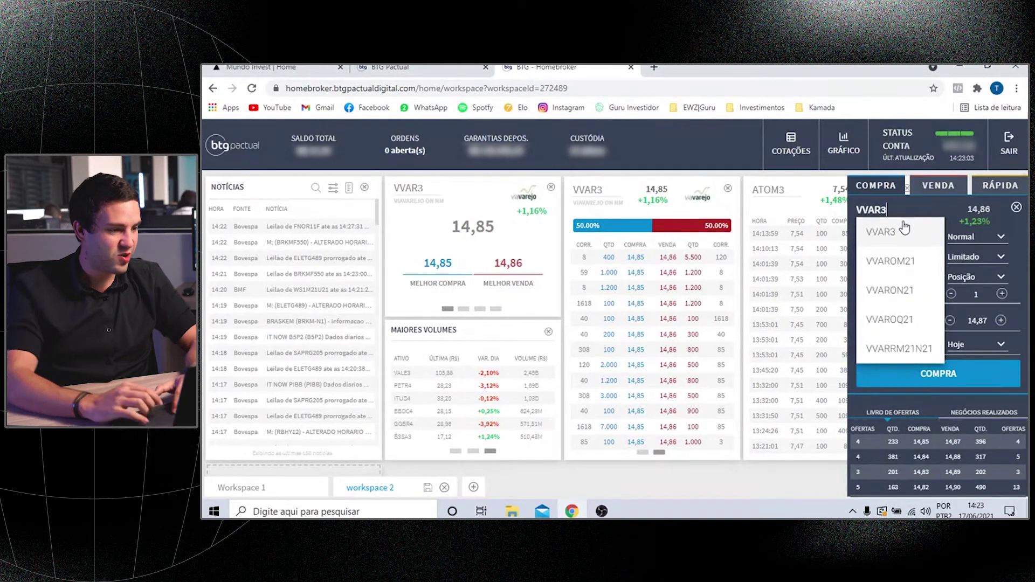
pyautogui.click(904, 231)
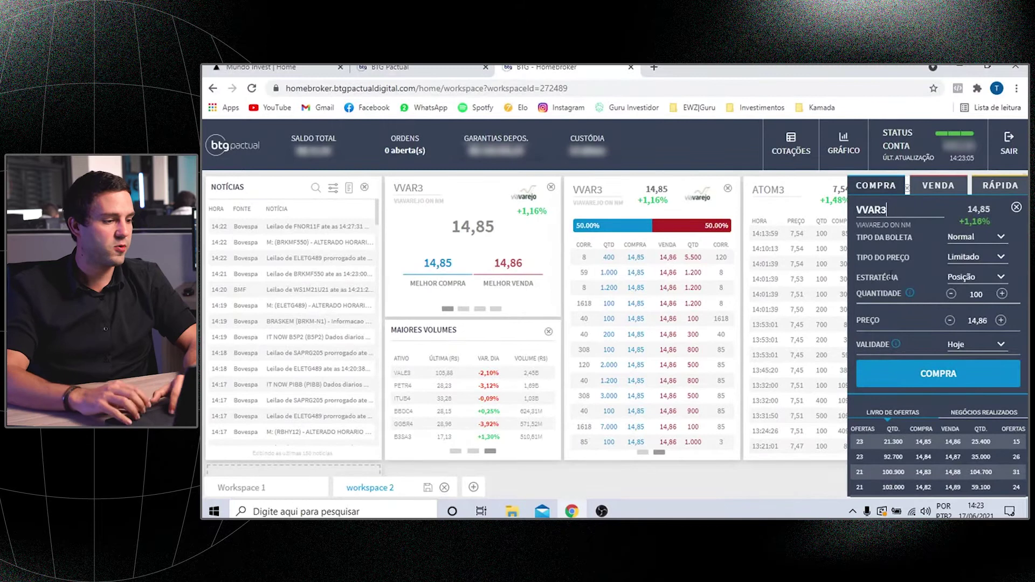
# Step: Keep the order validity at Hoje and review the confirmation for buying 100 VVAR3 at R$ 14,86 without sending it
pyautogui.click(995, 341)
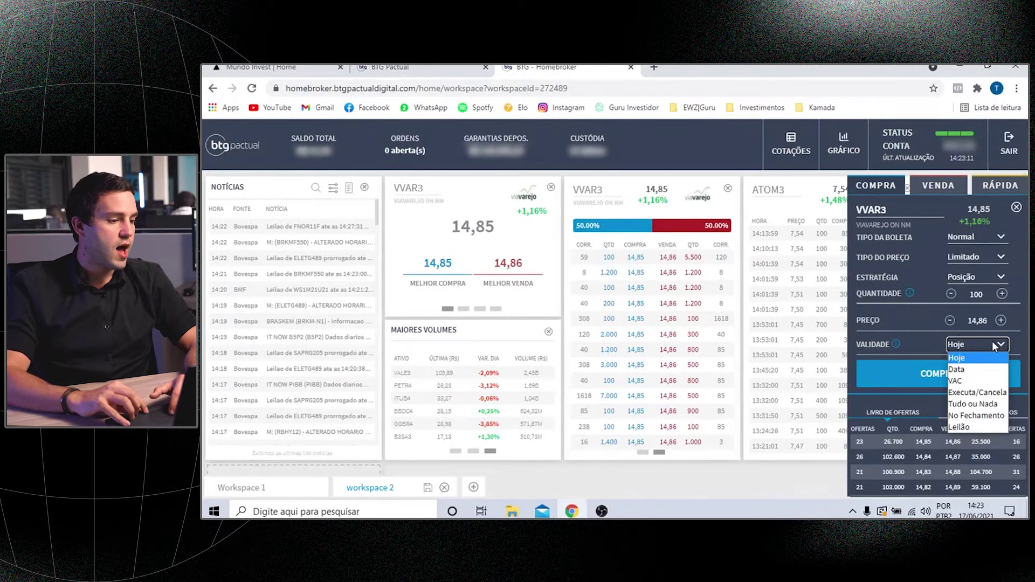
pyautogui.click(965, 359)
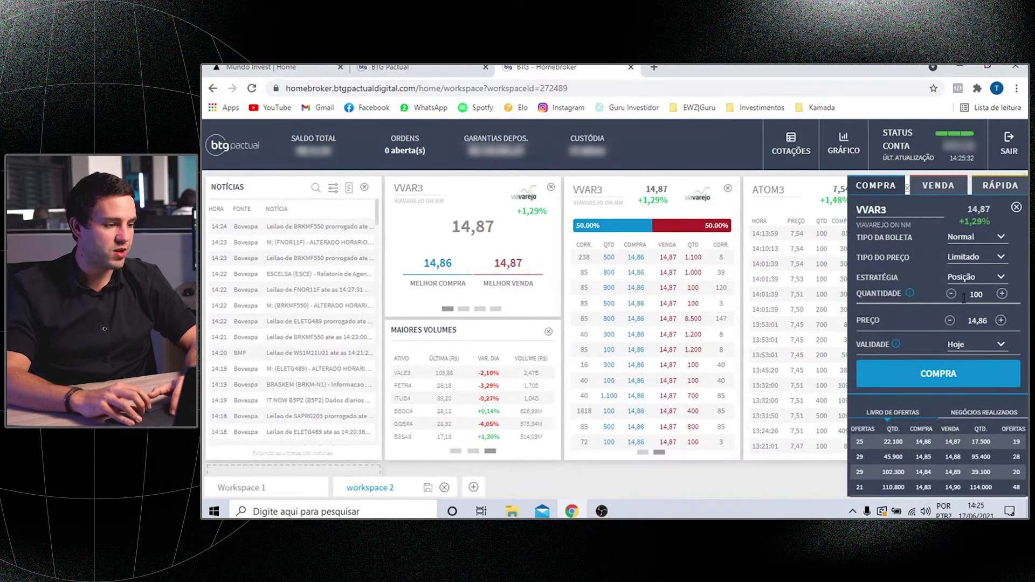
pyautogui.click(941, 375)
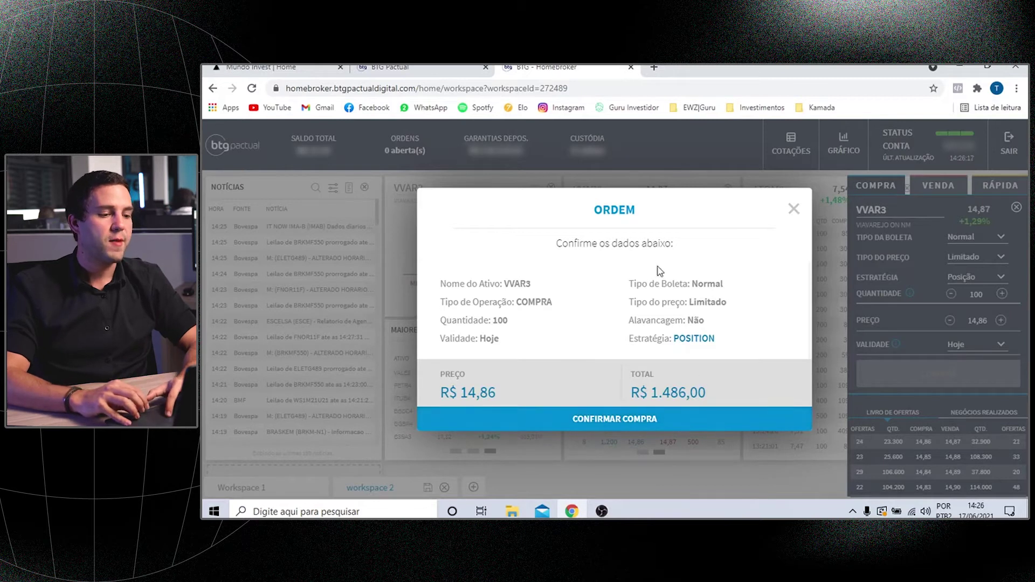
pyautogui.click(794, 208)
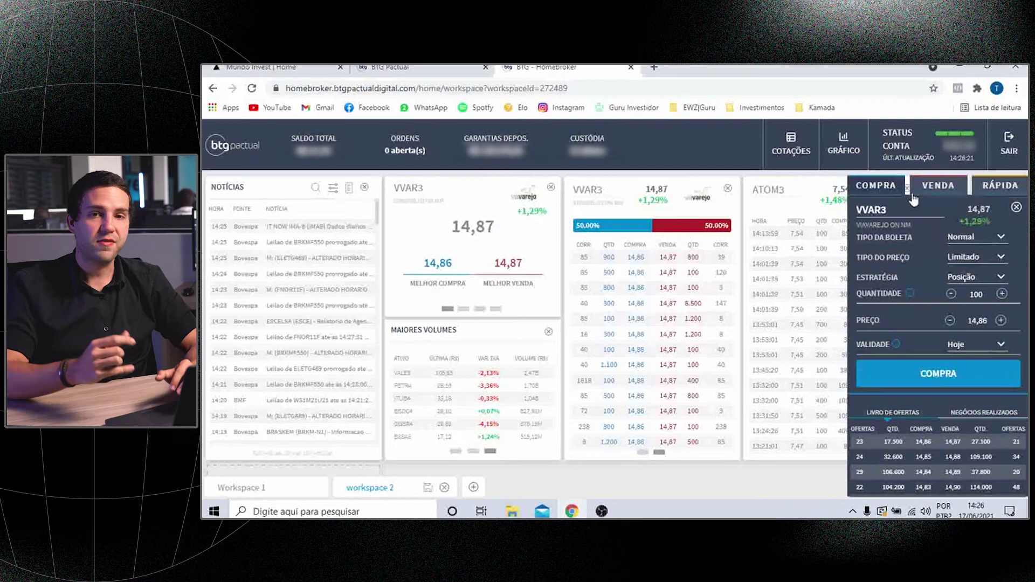
# Step: Inspect the VVAR3 sell ticket and the quick ticket's strategy and price type options, and close the order form
pyautogui.click(931, 187)
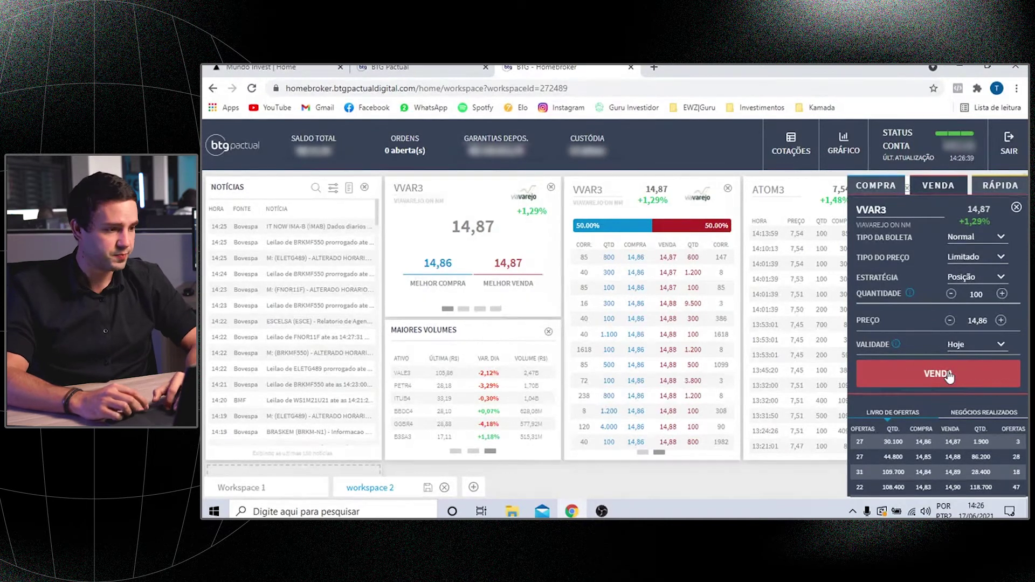
pyautogui.click(1001, 194)
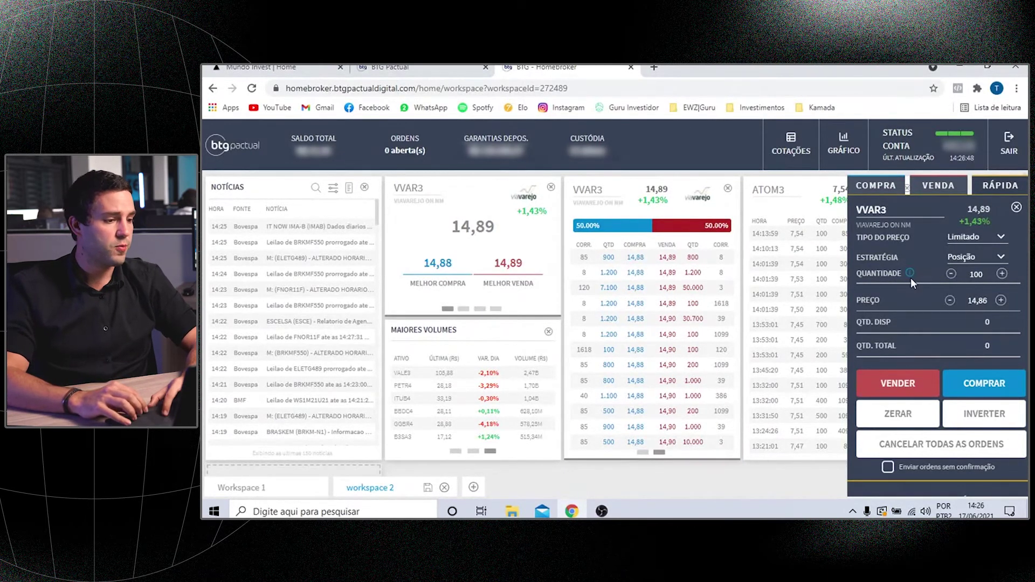
pyautogui.click(1001, 255)
pyautogui.click(1001, 255)
pyautogui.click(999, 240)
pyautogui.click(999, 240)
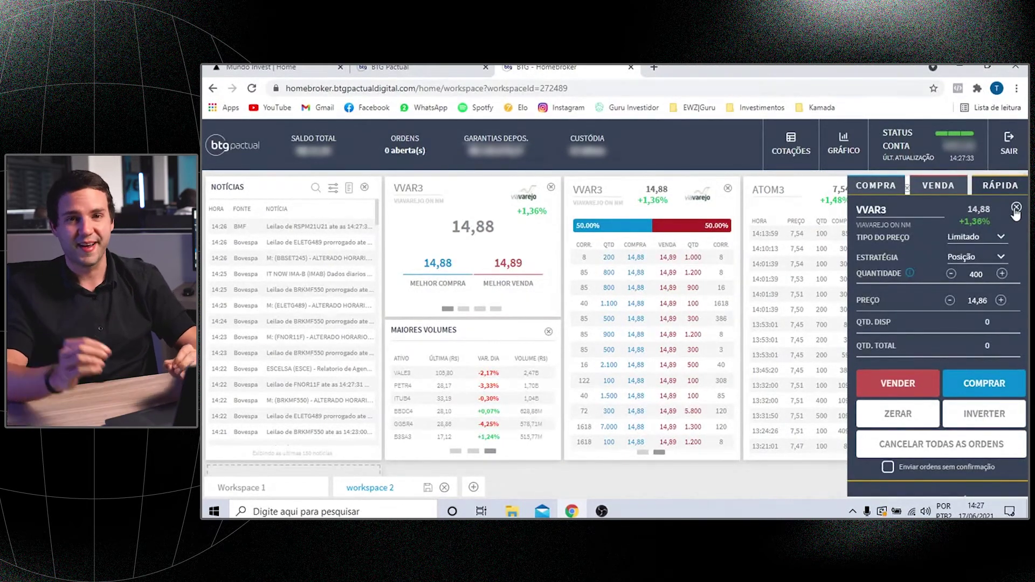
pyautogui.click(1016, 207)
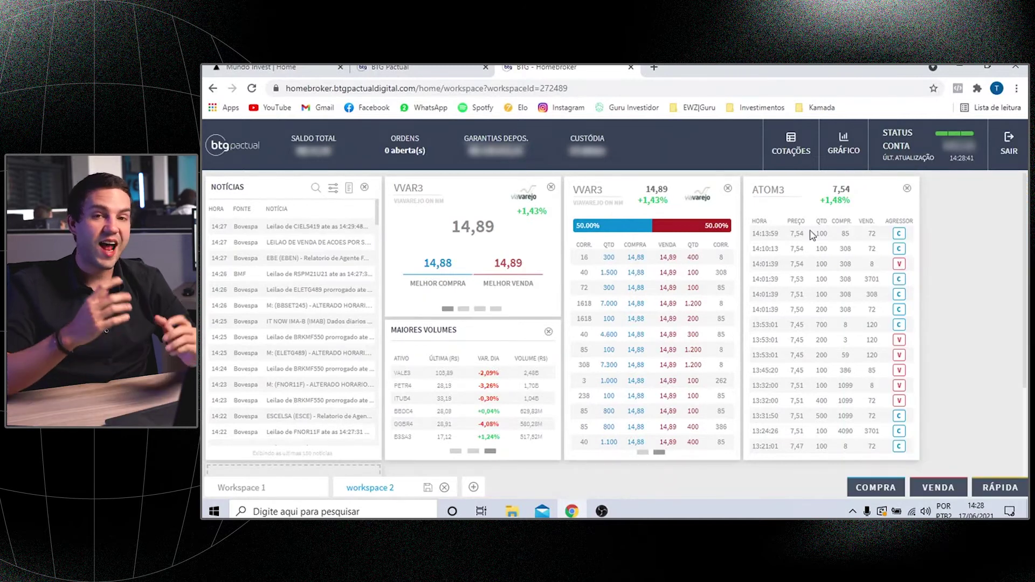
# Step: Open the price chart window and load the MGLU3 chart
pyautogui.click(848, 149)
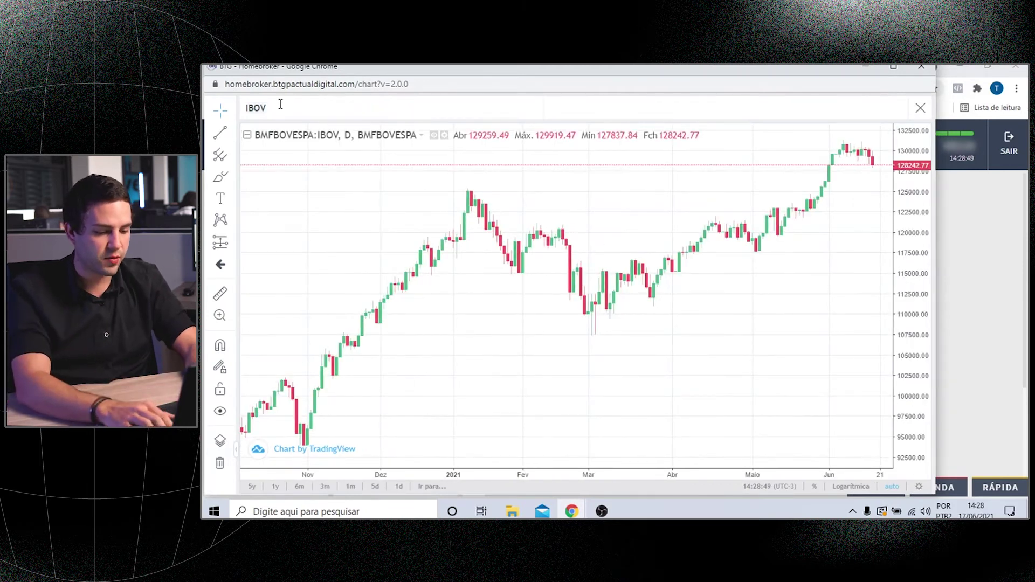
pyautogui.write('MGLU3')
pyautogui.press('Return')
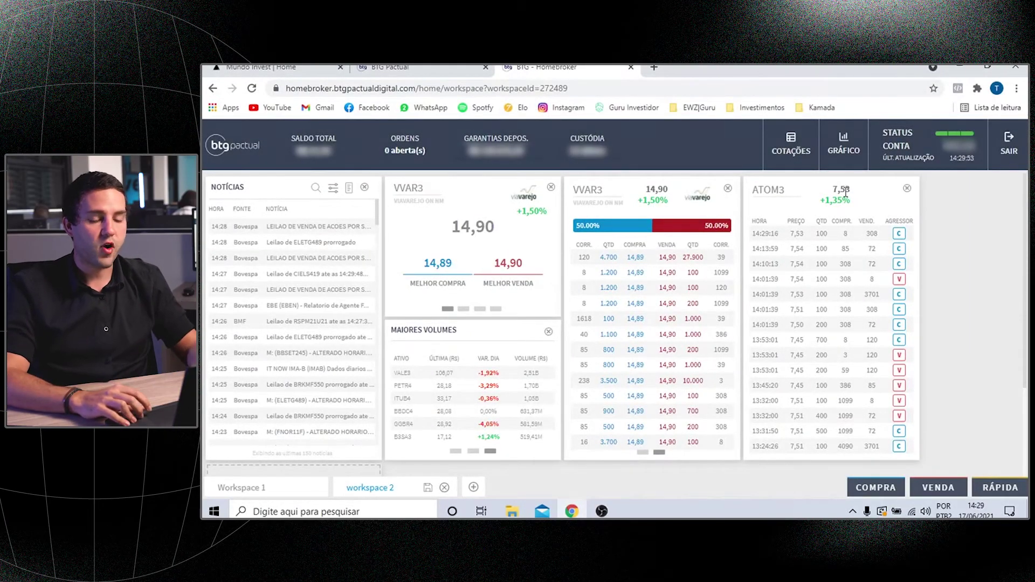
# Step: Review the account's total balance breakdown, its orders list and the deposited guarantees
pyautogui.moveTo(343, 151)
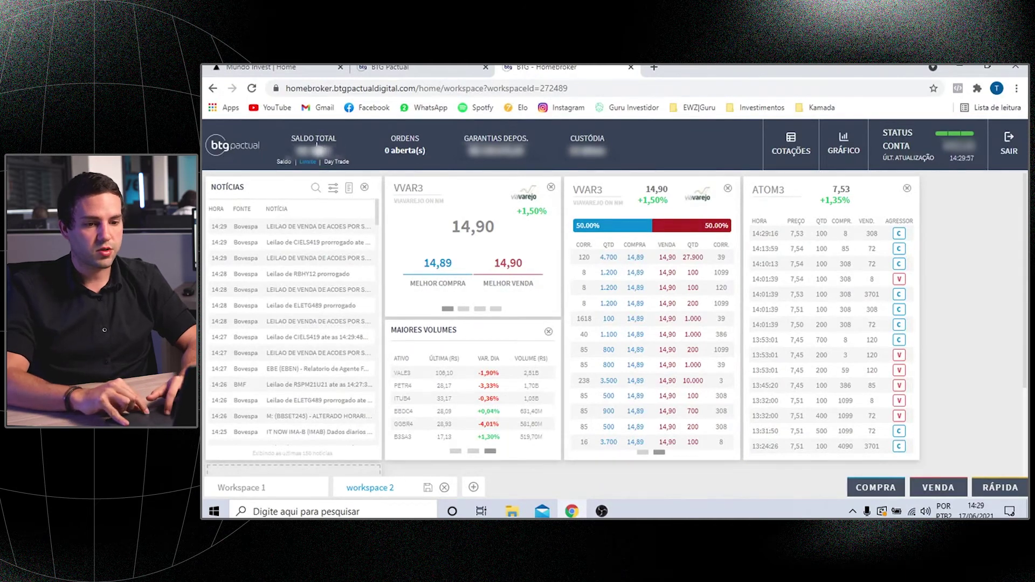
pyautogui.click(317, 145)
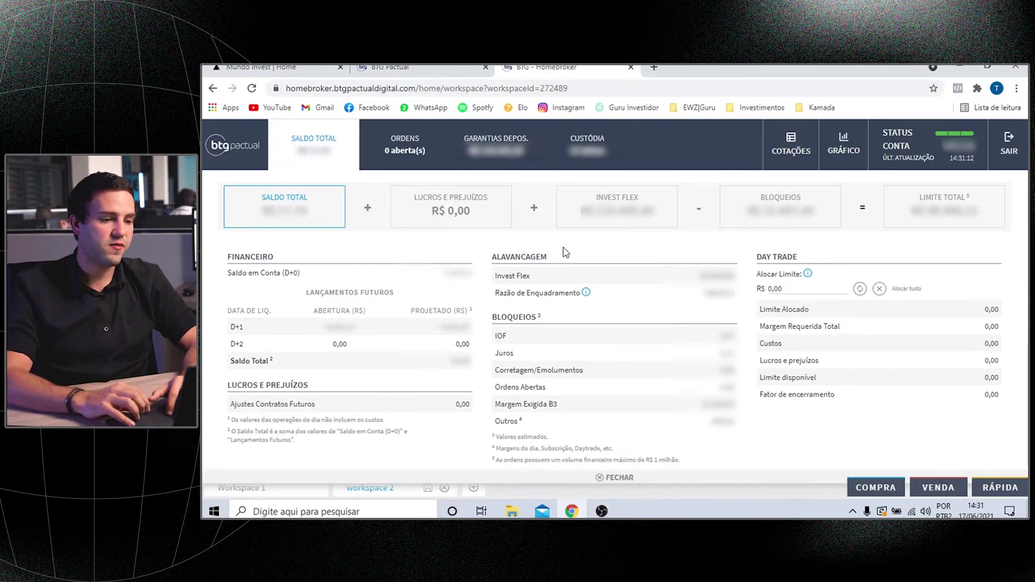
pyautogui.click(399, 140)
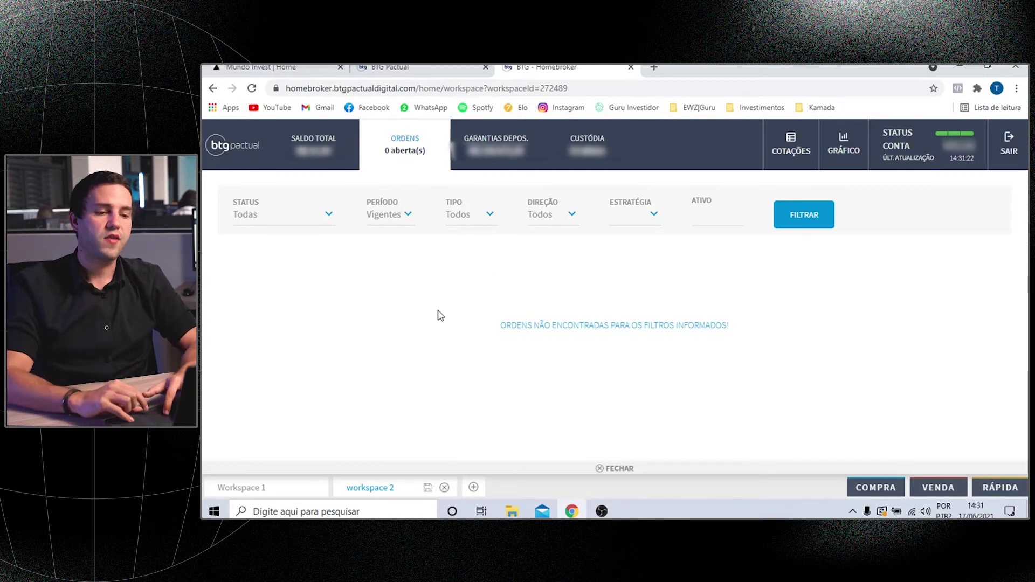
pyautogui.click(502, 165)
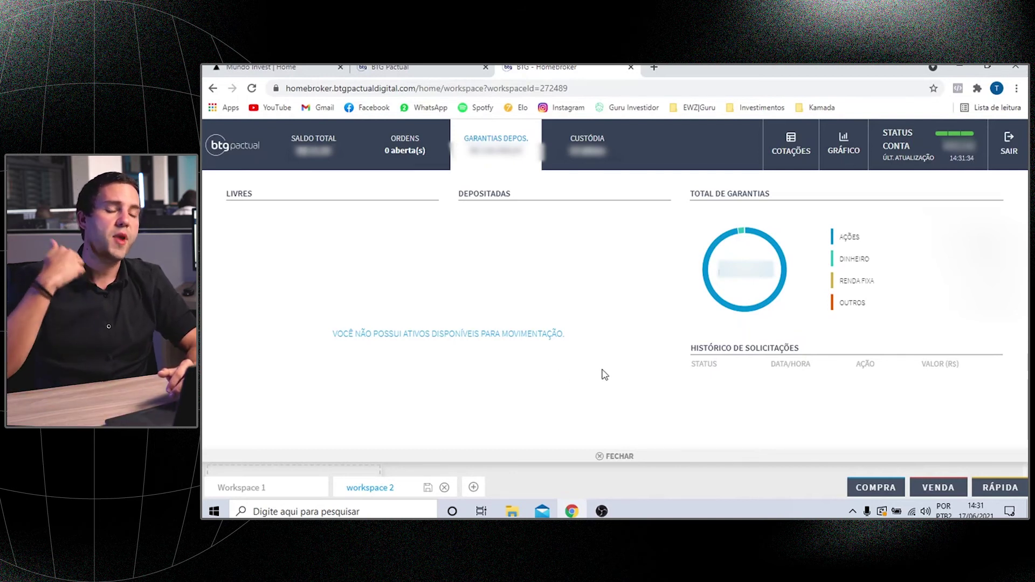
# Step: Review the Bovespa holdings under Custódia, inspect the FLRY3 buy ticket opened from that list, and close the ticket without ordering
pyautogui.click(594, 161)
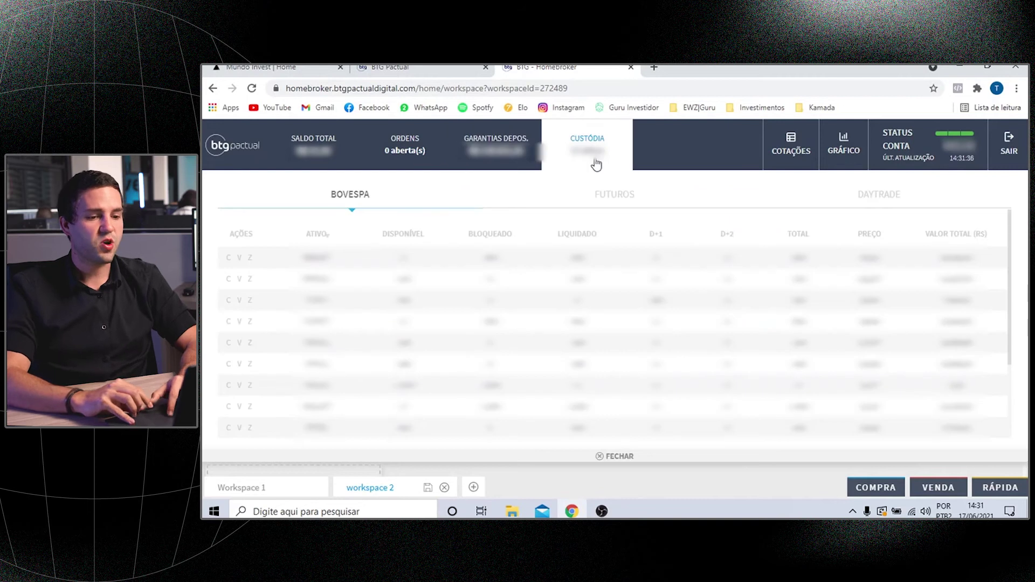
pyautogui.scroll(-2, 559, 372)
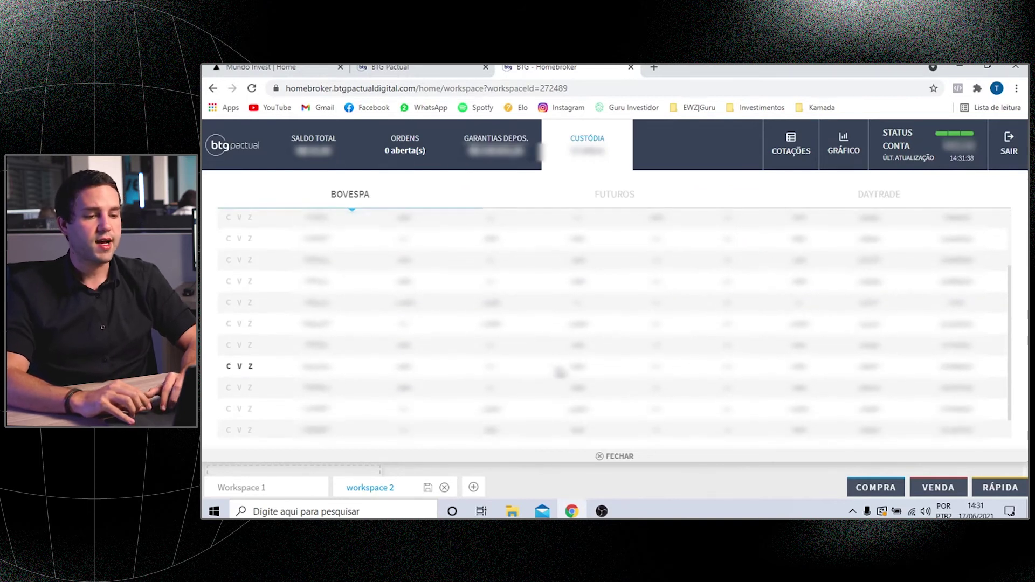
pyautogui.scroll(2, 560, 372)
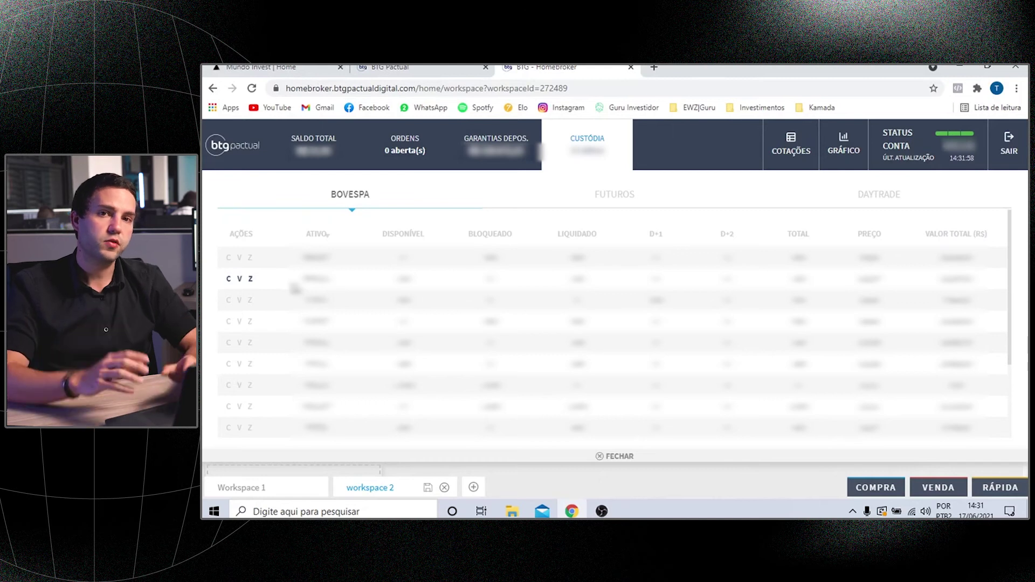
pyautogui.click(228, 302)
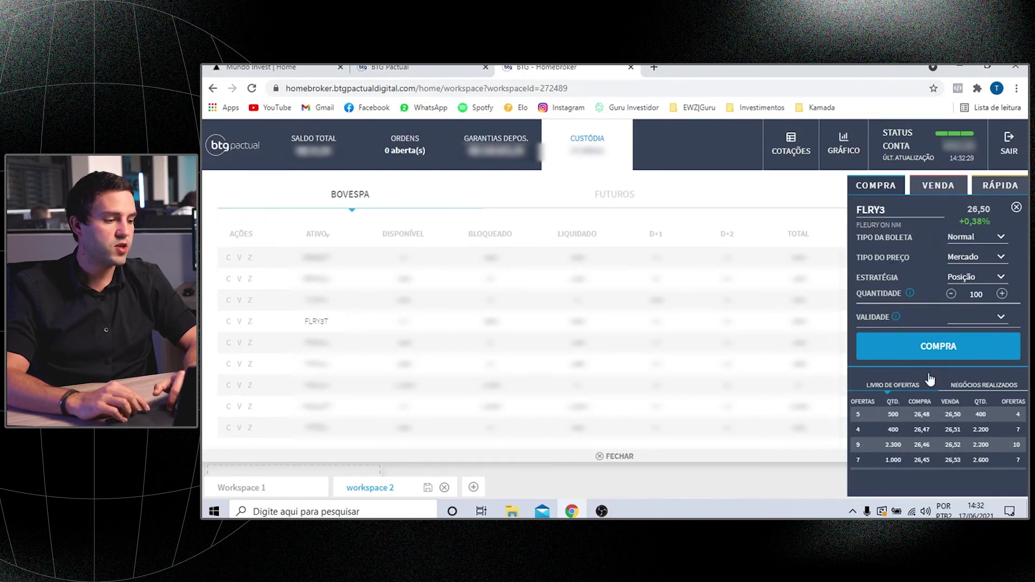
pyautogui.click(1016, 208)
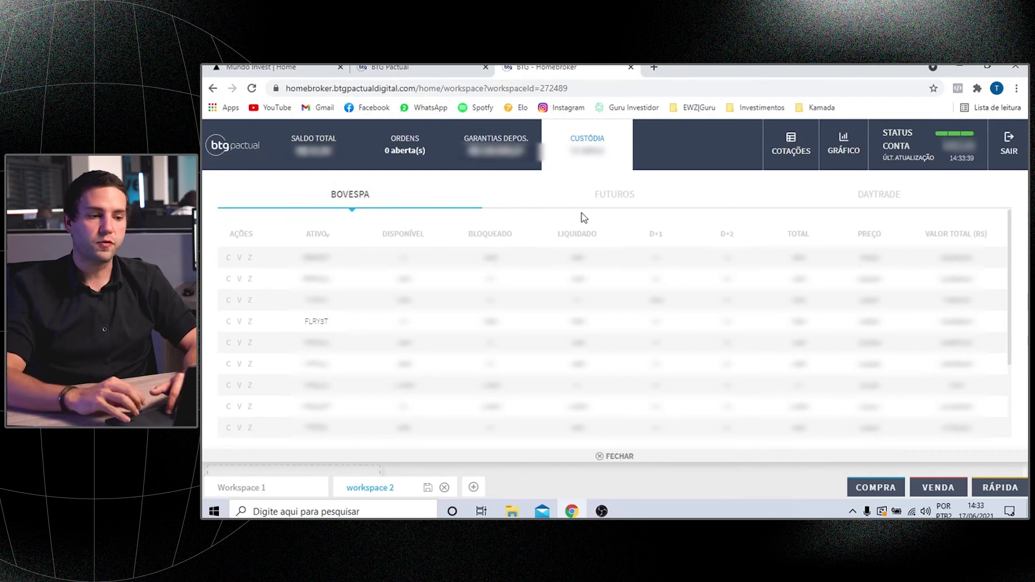
# Step: Review the Futuros and Daytrade positions under Custódia, return to the Bovespa list, and close the custody view
pyautogui.click(610, 208)
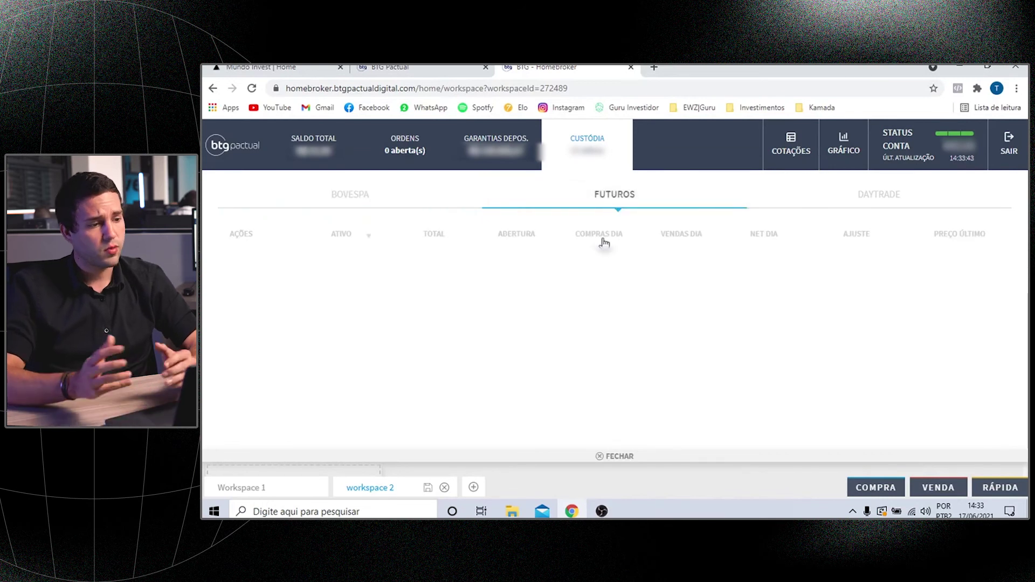
pyautogui.click(878, 198)
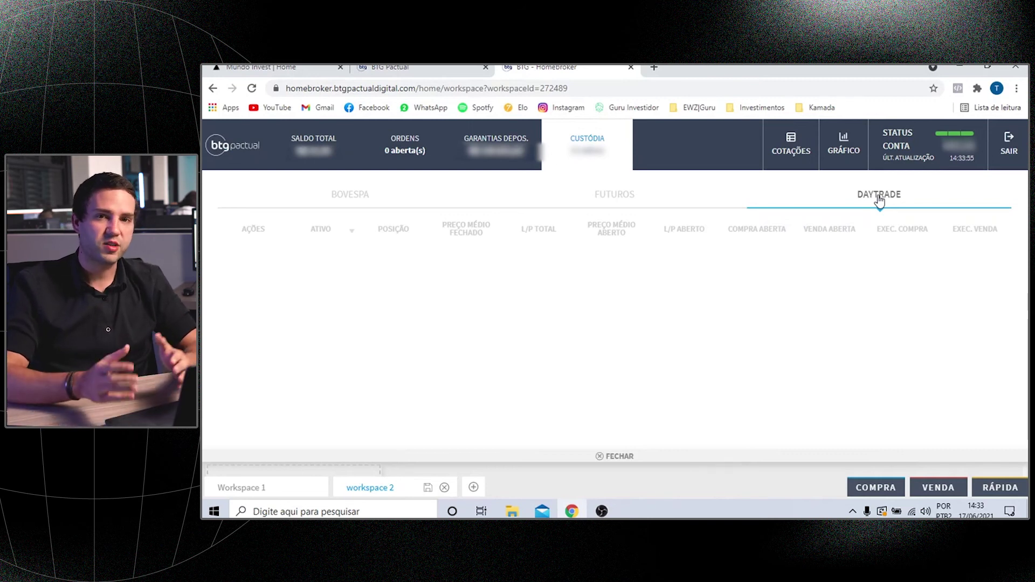
pyautogui.click(351, 194)
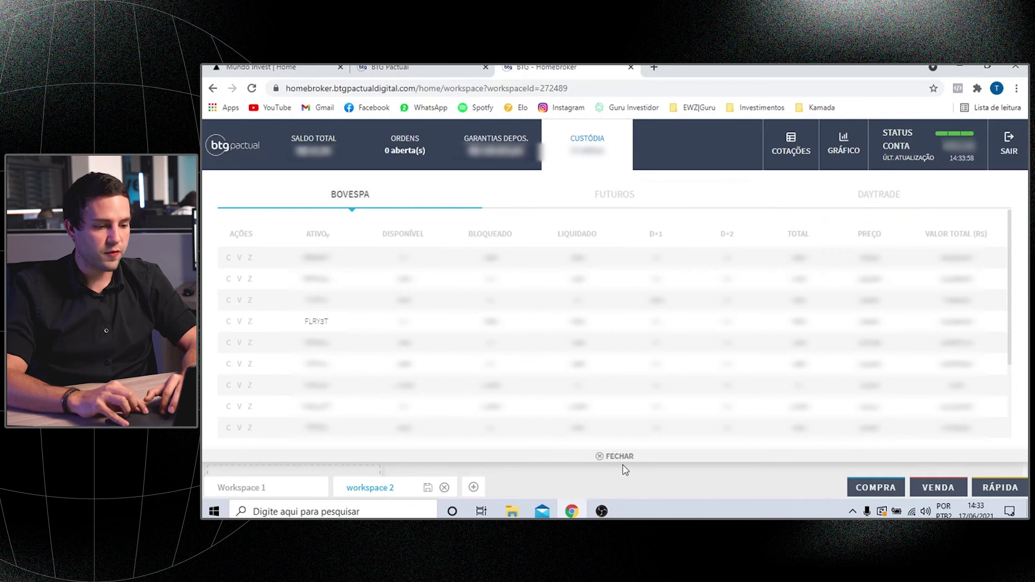
pyautogui.click(608, 456)
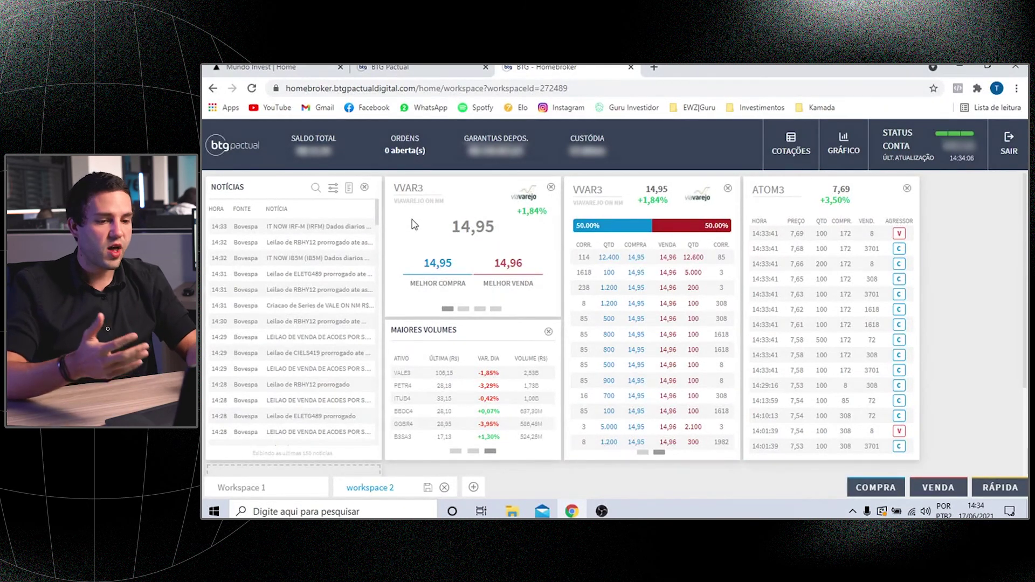
# Step: Replace the Notícias widget in workspace 2 with a Simplificado quote widget for BPAC11
pyautogui.click(364, 187)
pyautogui.click(313, 246)
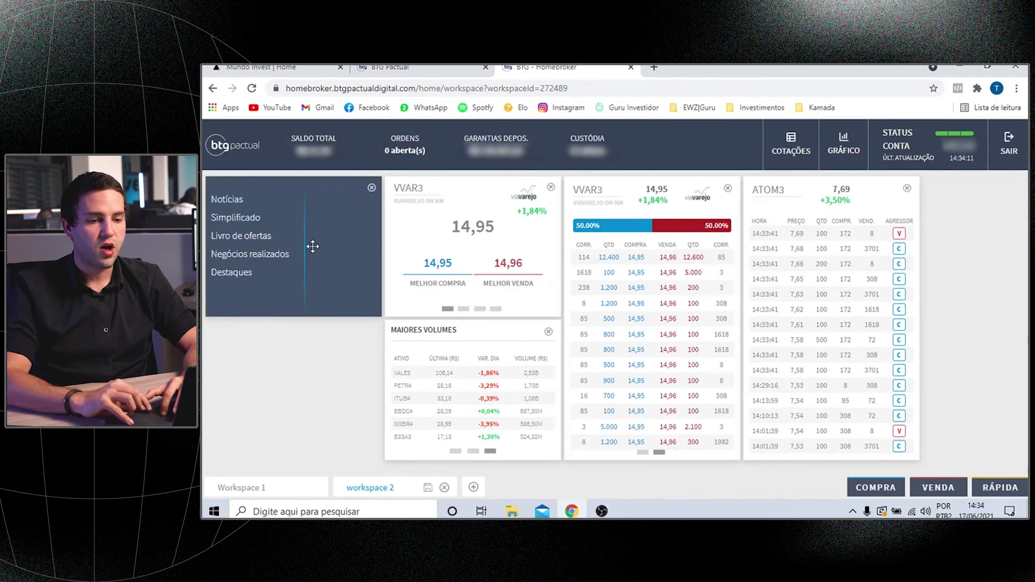
pyautogui.click(235, 218)
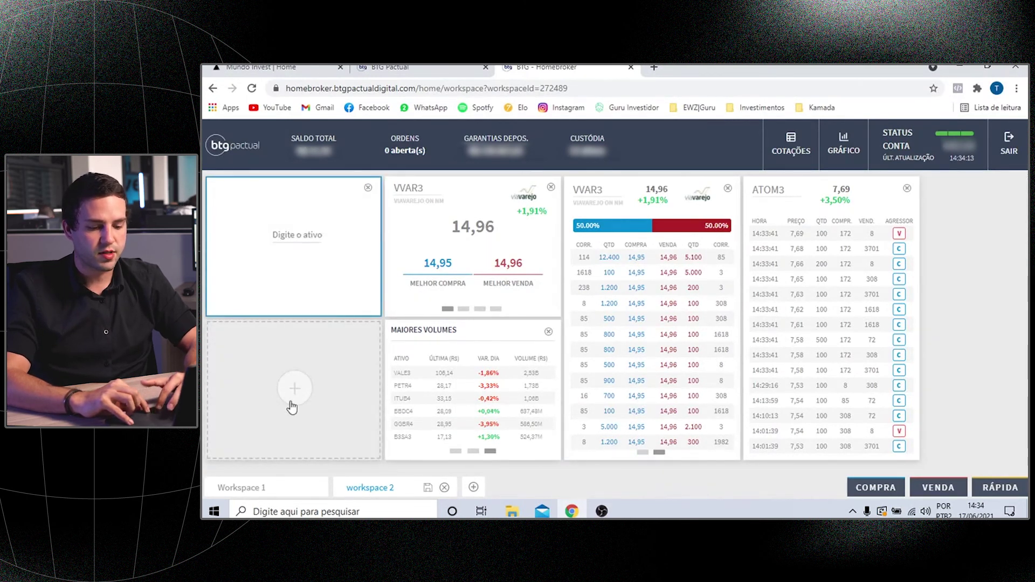
pyautogui.write('BPAC11')
pyautogui.press('Return')
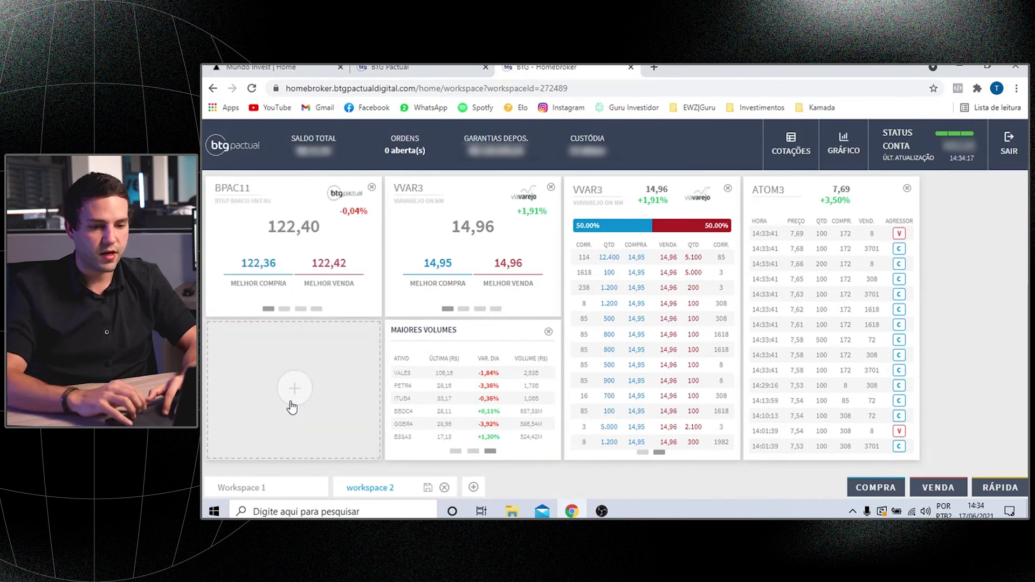
# Step: Add a Simplificado quote widget for MGLU3 in the empty slot below BPAC11
pyautogui.click(292, 402)
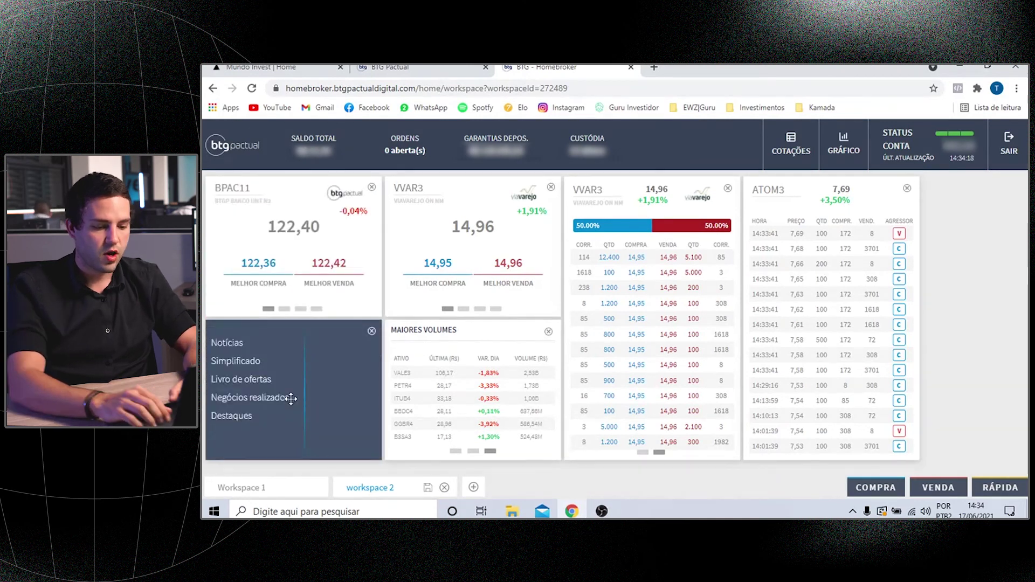
pyautogui.click(249, 360)
pyautogui.write('MGLU')
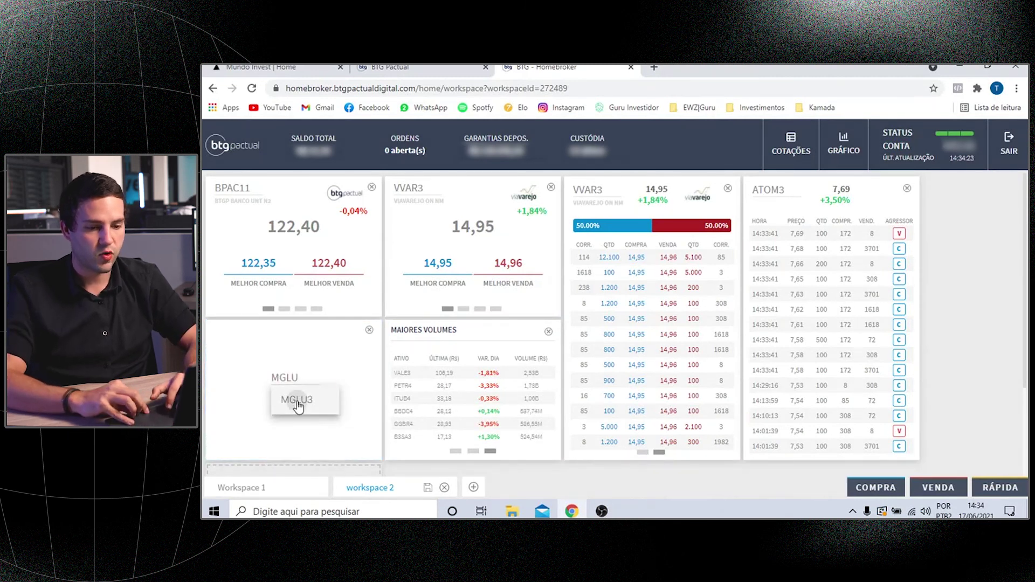
pyautogui.click(298, 403)
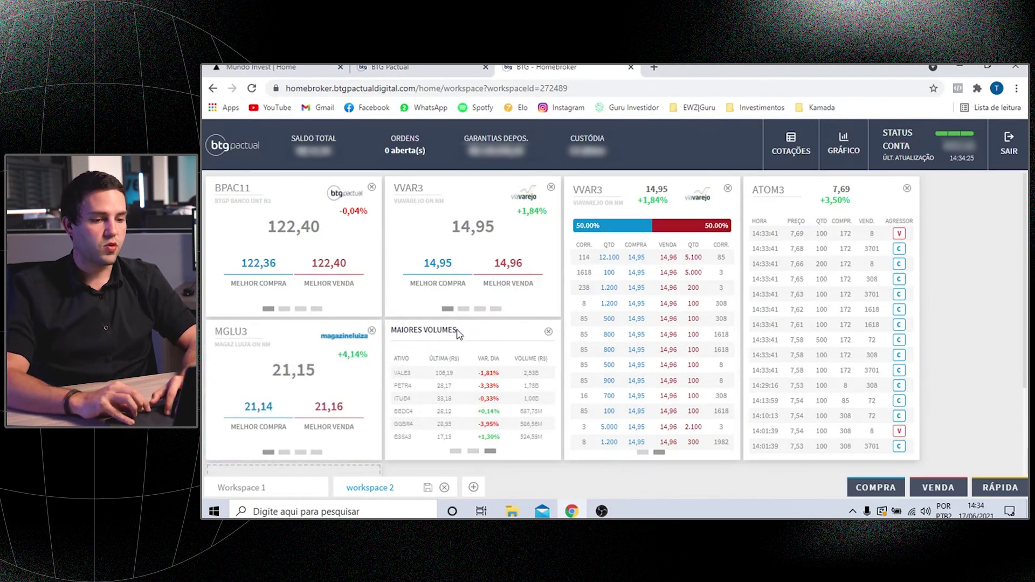
# Step: Swap the Maiores Volumes widget with the ATOM3 trades widget, check the new layout, and save workspace 2
pyautogui.moveTo(462, 330); pyautogui.dragTo(825, 216)
pyautogui.scroll(-3, 739, 349)
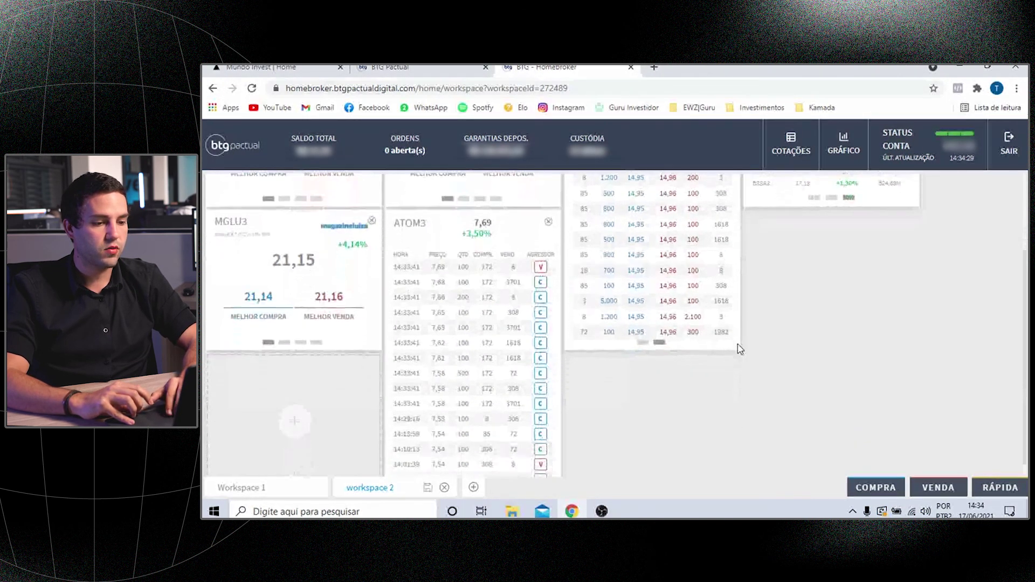
pyautogui.scroll(3, 740, 349)
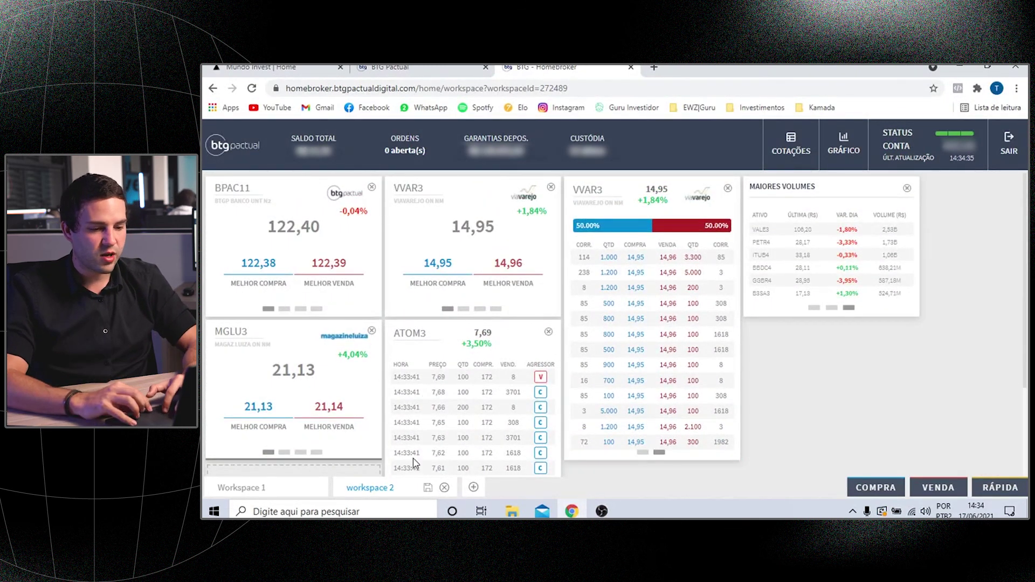
pyautogui.click(428, 489)
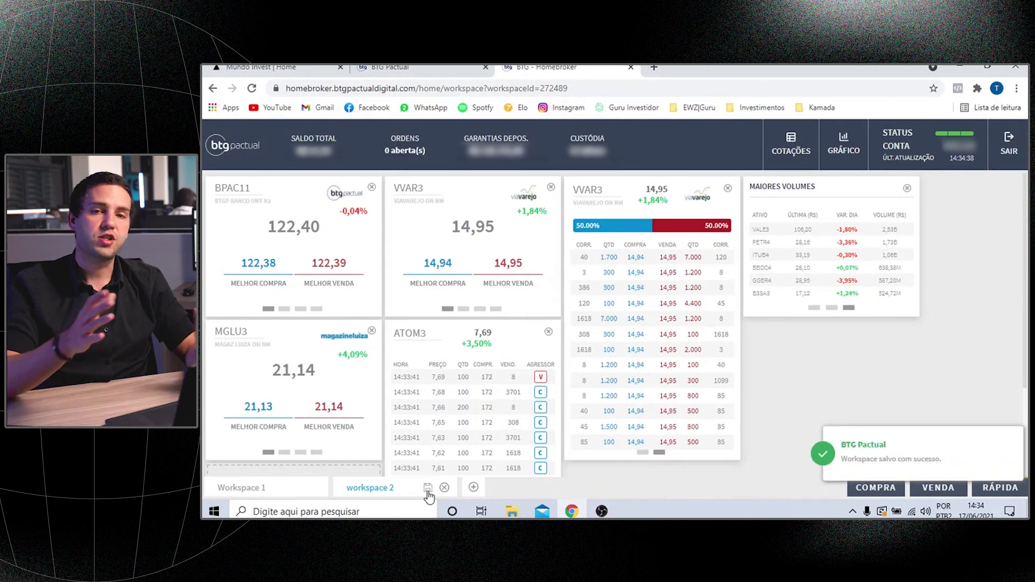